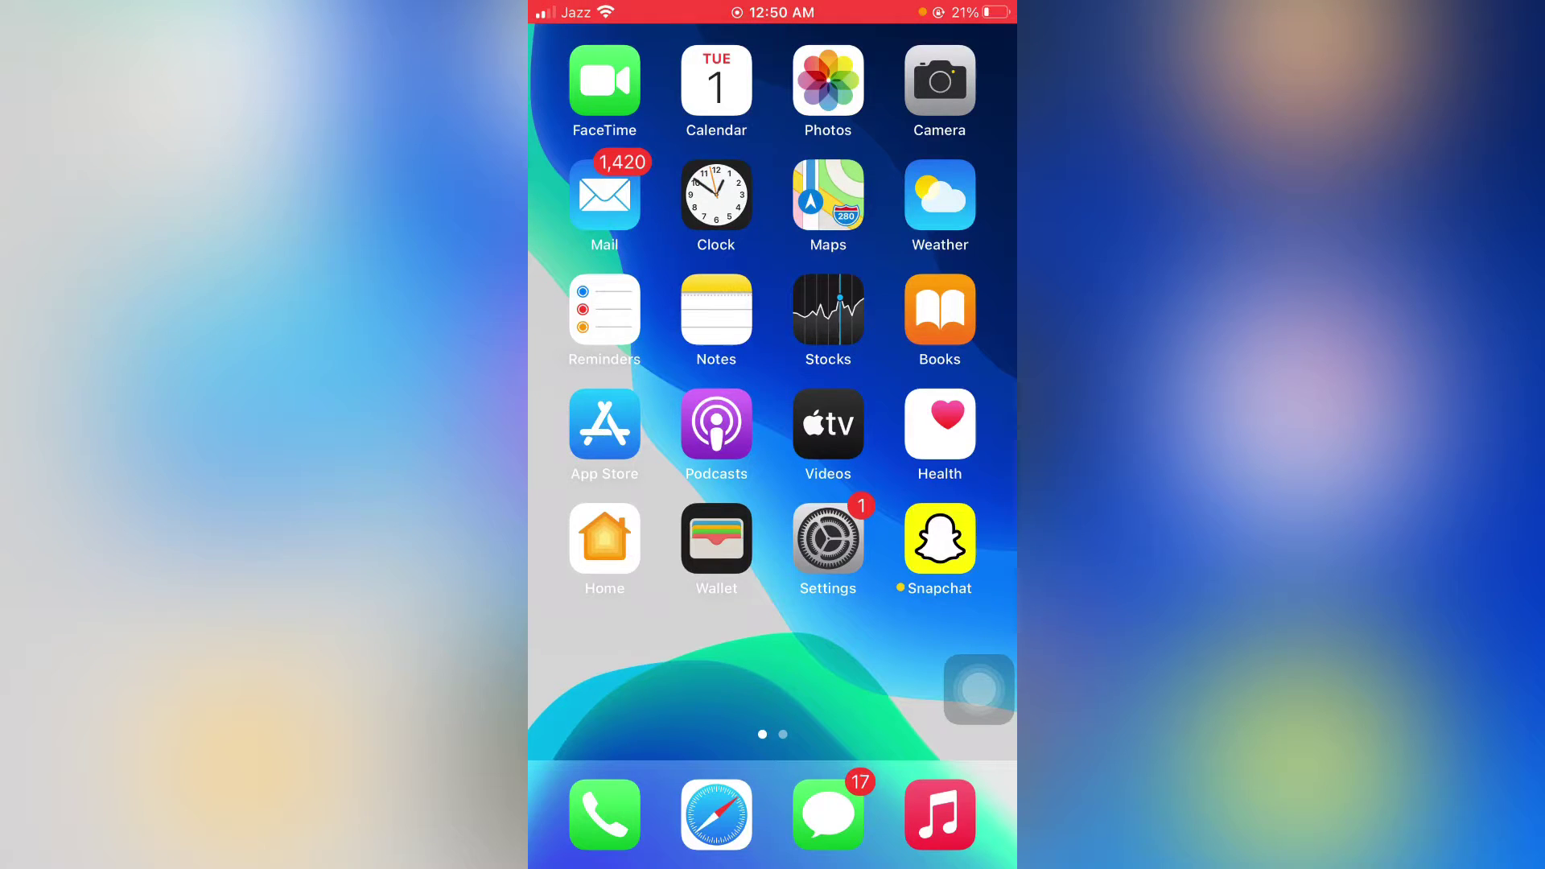
# - Search the App Store for 'tik tok' and open TikTok's app page offering an update
pyautogui.moveTo(917, 483)
pyautogui.mouseDown()
pyautogui.moveTo(629, 483)
pyautogui.moveTo(918, 483)
pyautogui.mouseUp()
pyautogui.moveTo(918, 484)
pyautogui.mouseDown()
pyautogui.moveTo(629, 482)
pyautogui.moveTo(917, 483)
pyautogui.mouseUp()
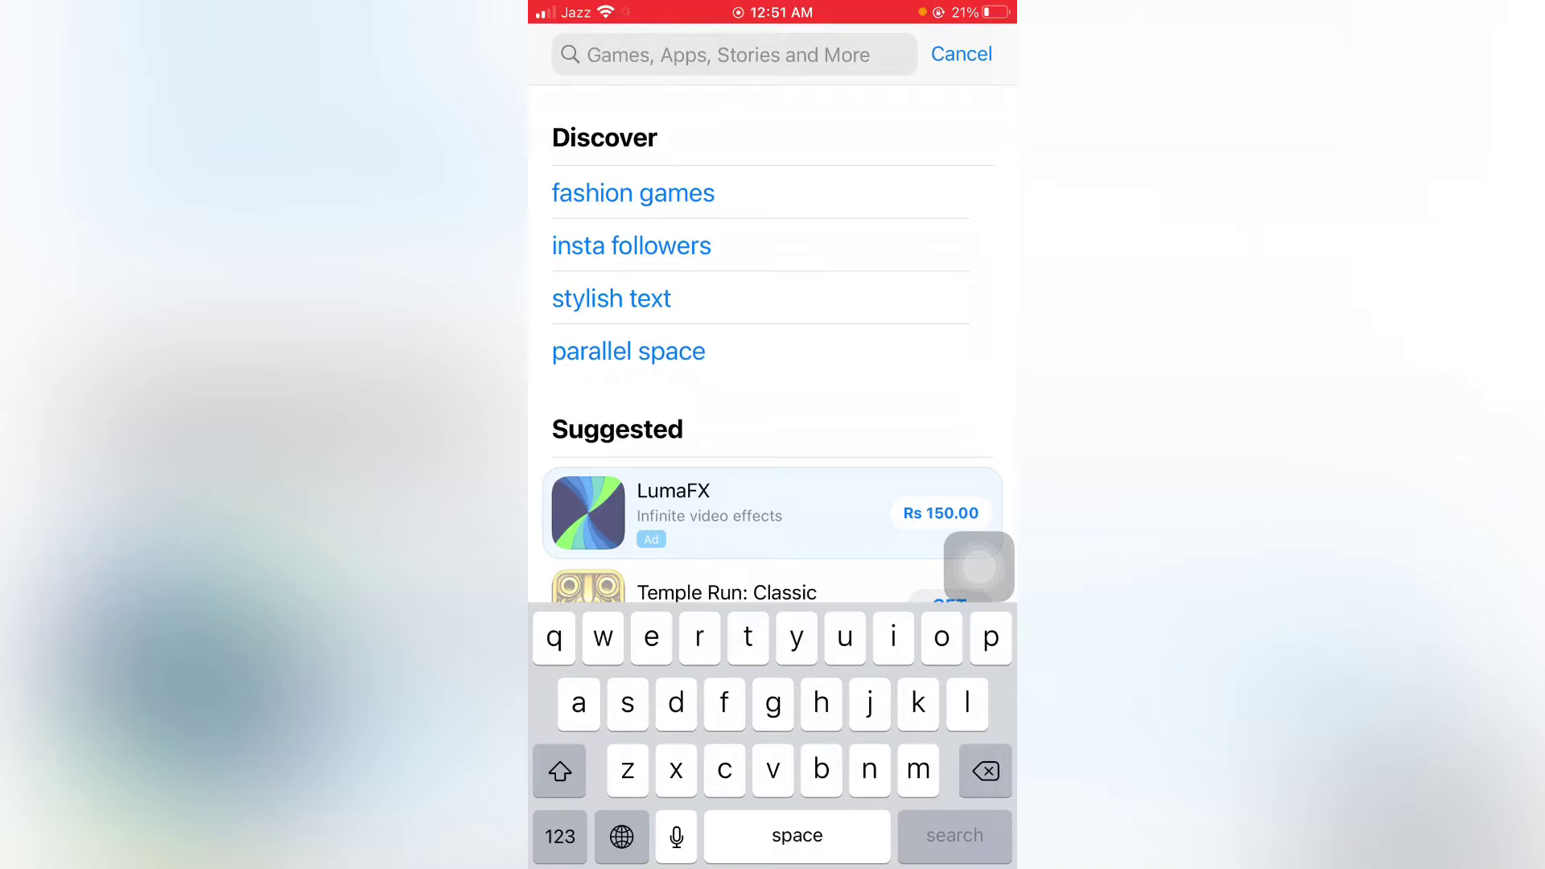
pyautogui.write('tik')
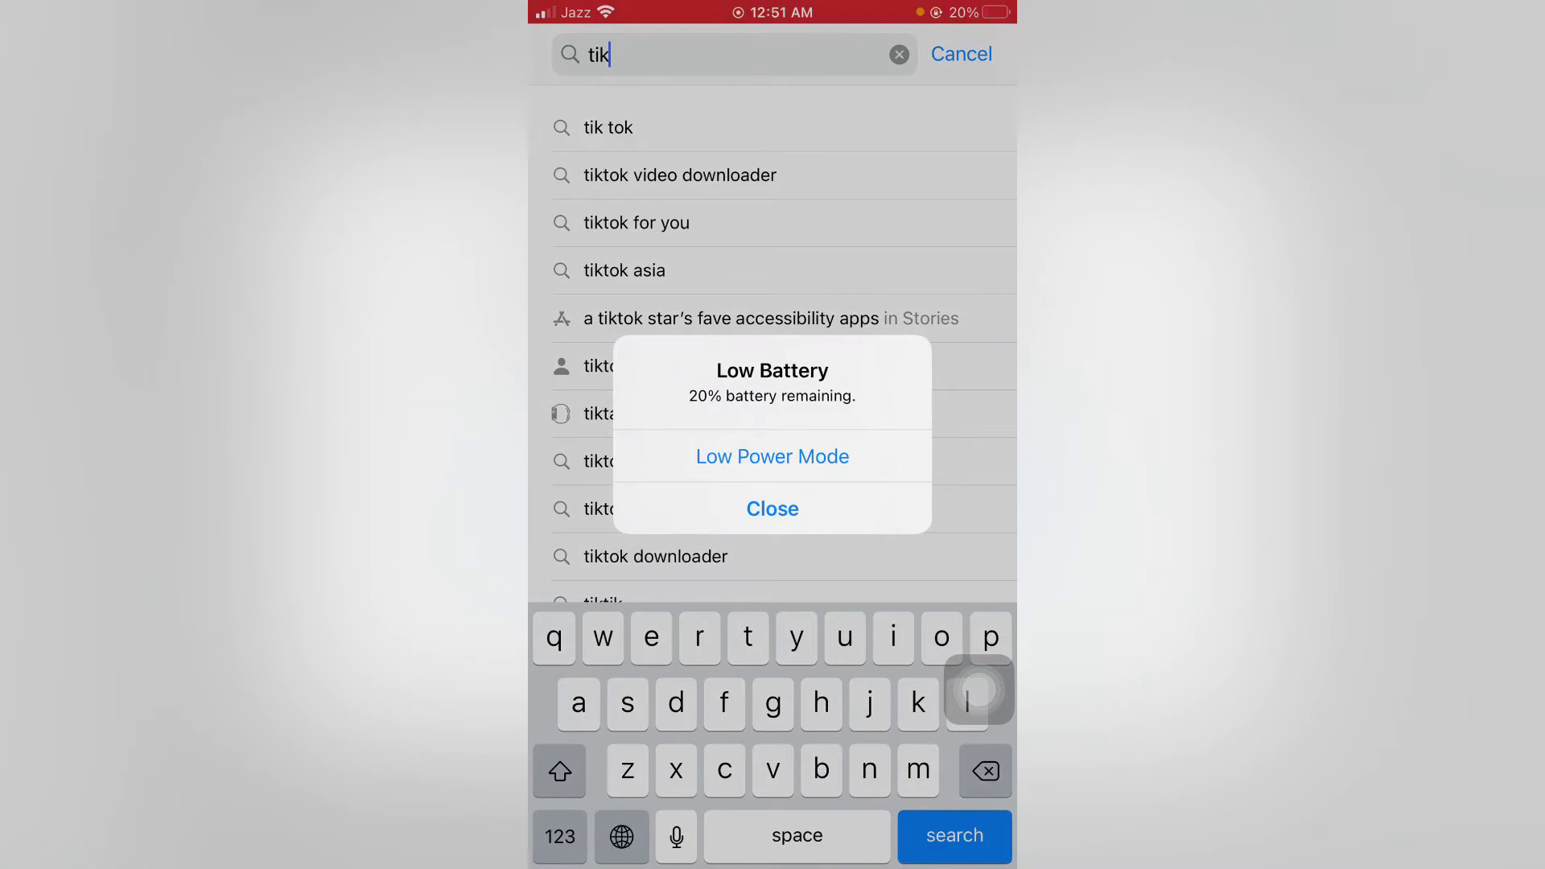
pyautogui.click(772, 509)
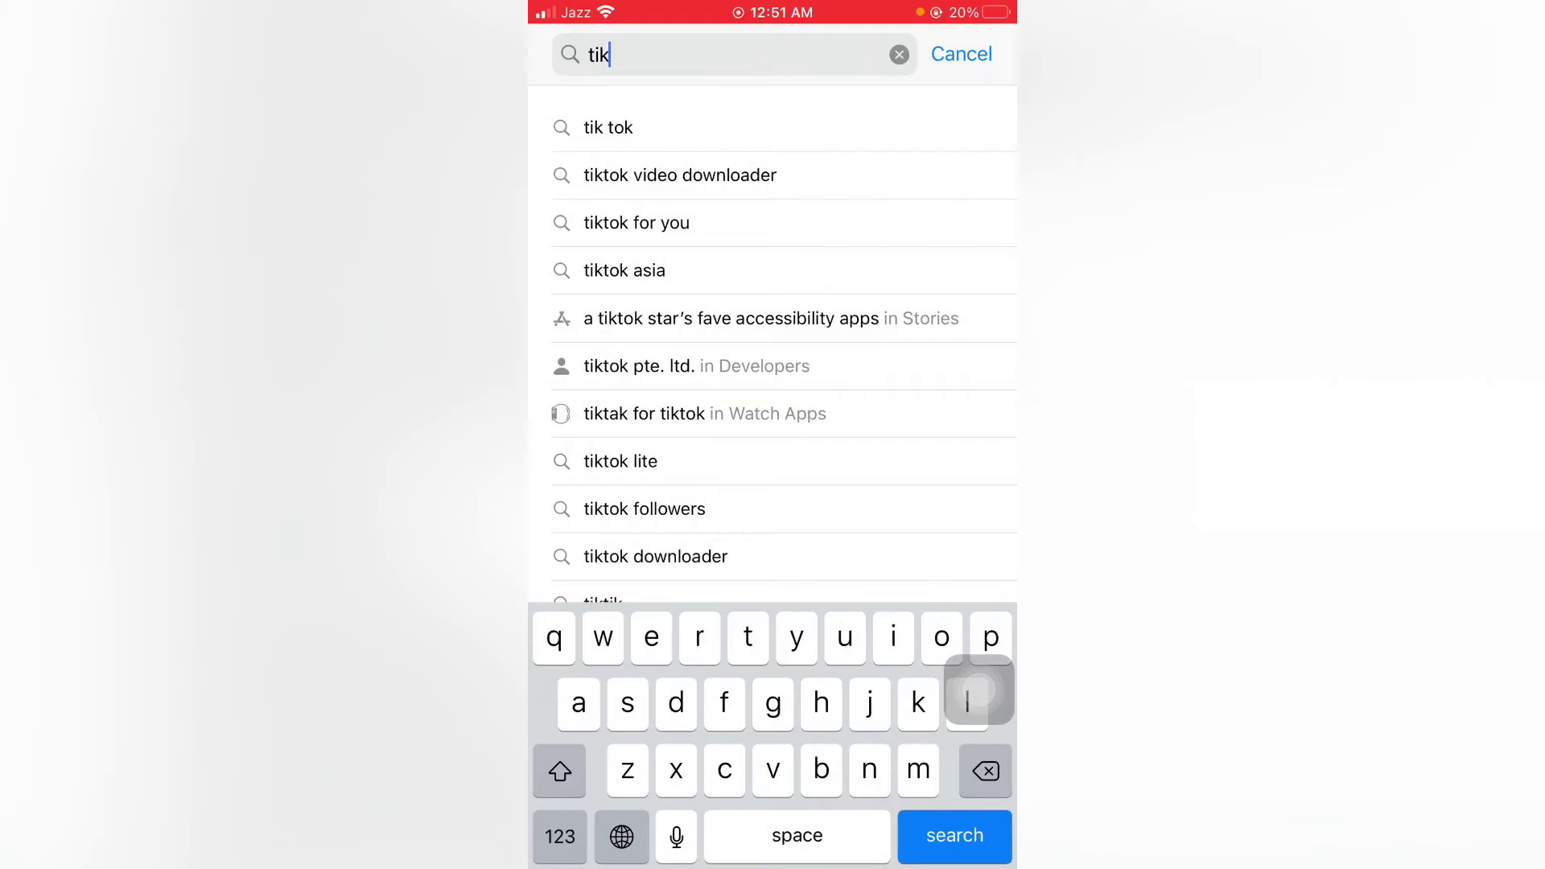
pyautogui.click(609, 127)
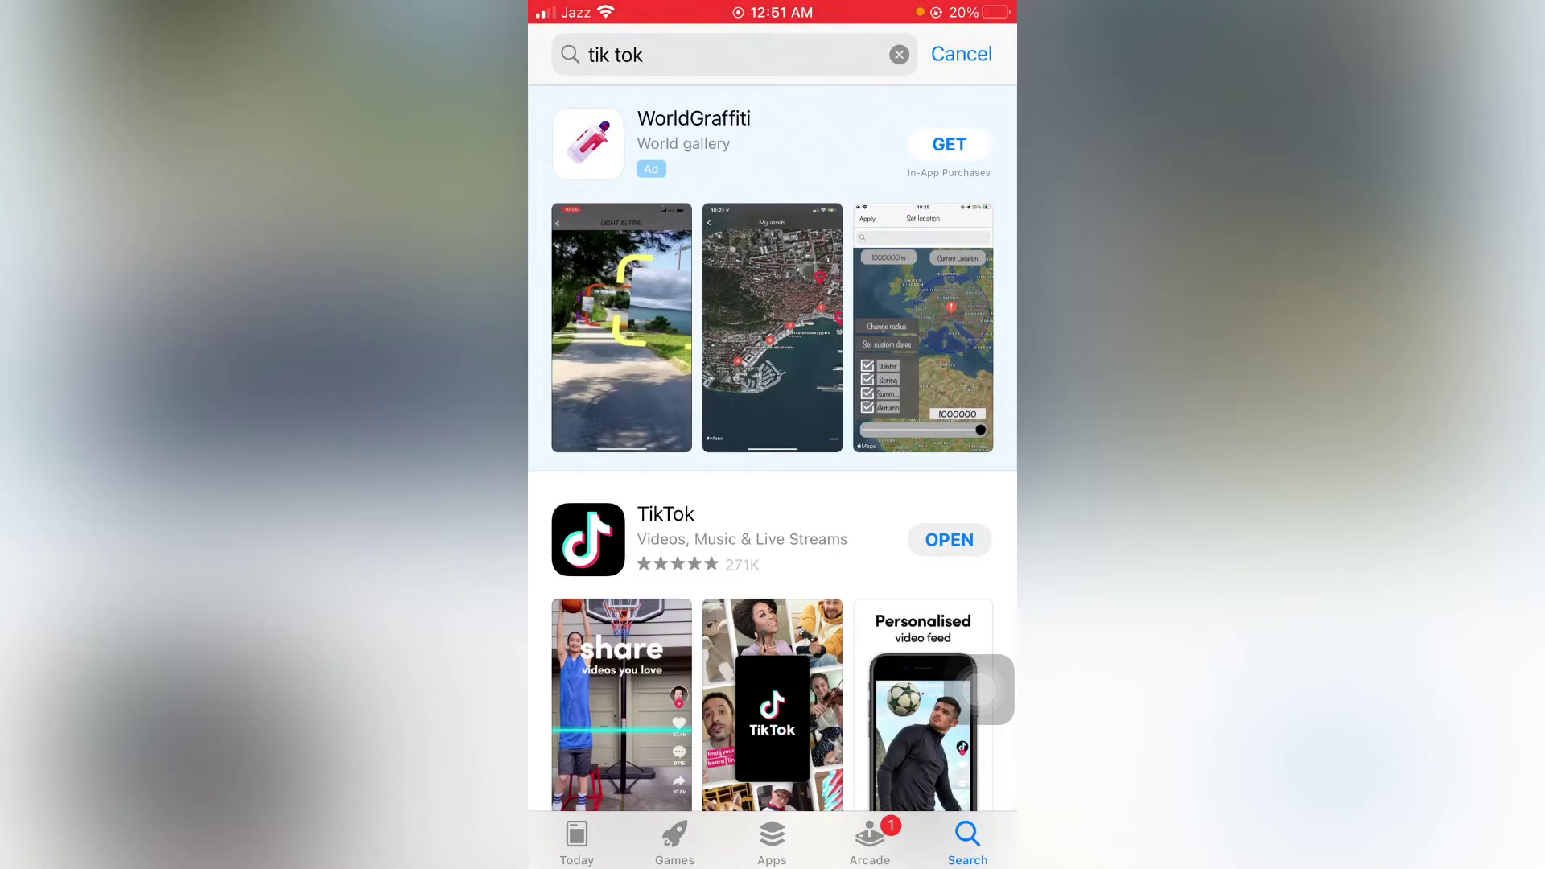
pyautogui.click(725, 539)
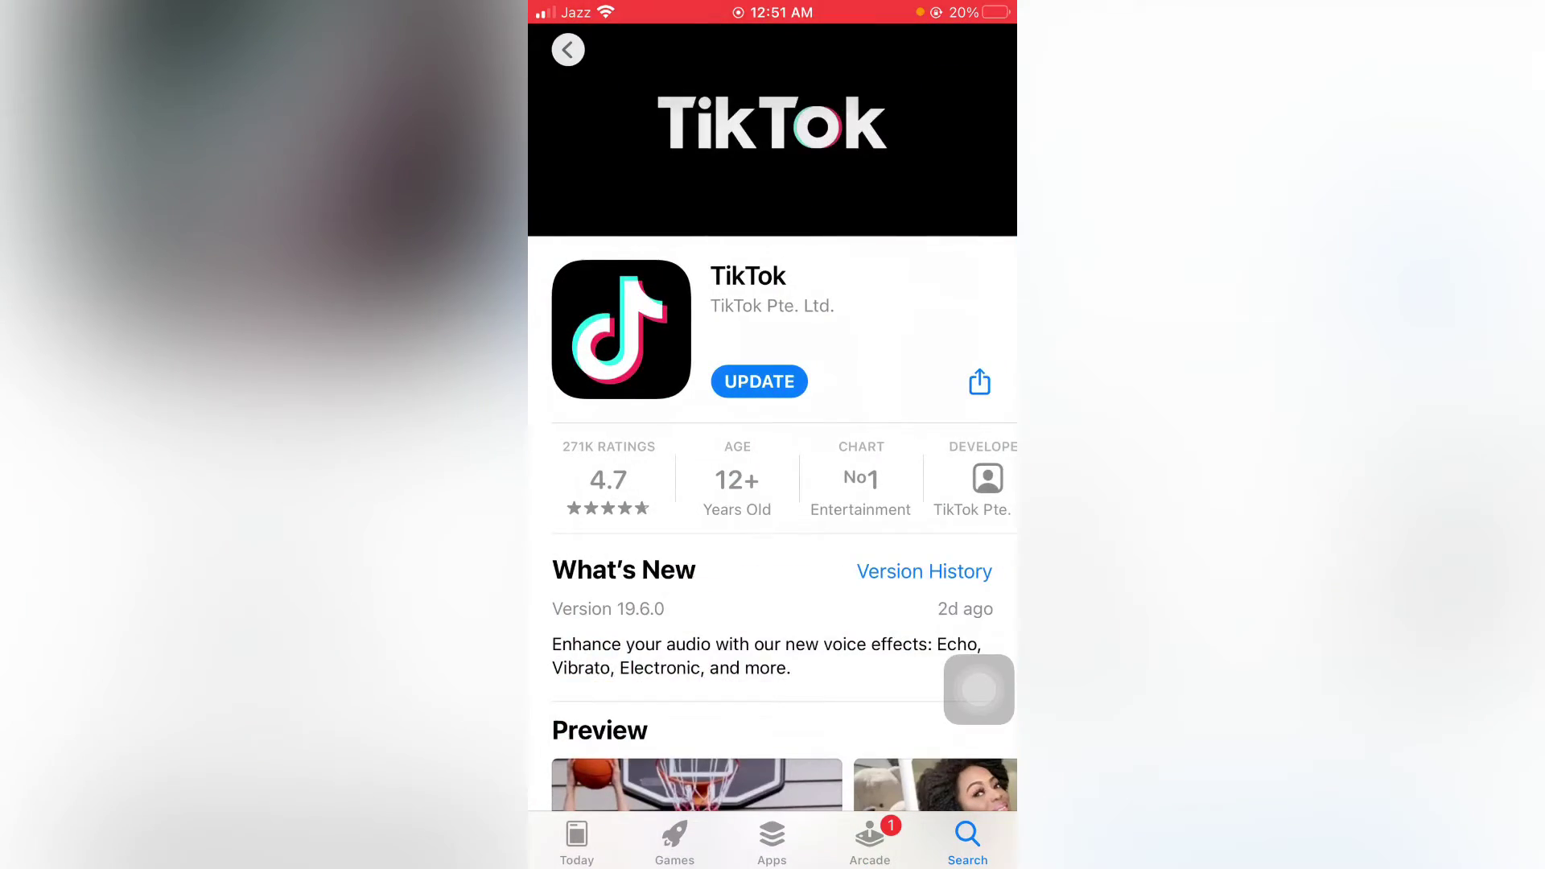
pyautogui.click(978, 688)
# - Close the App Store from the app switcher and go to the home page holding TikTok
pyautogui.doubleClick(772, 701)
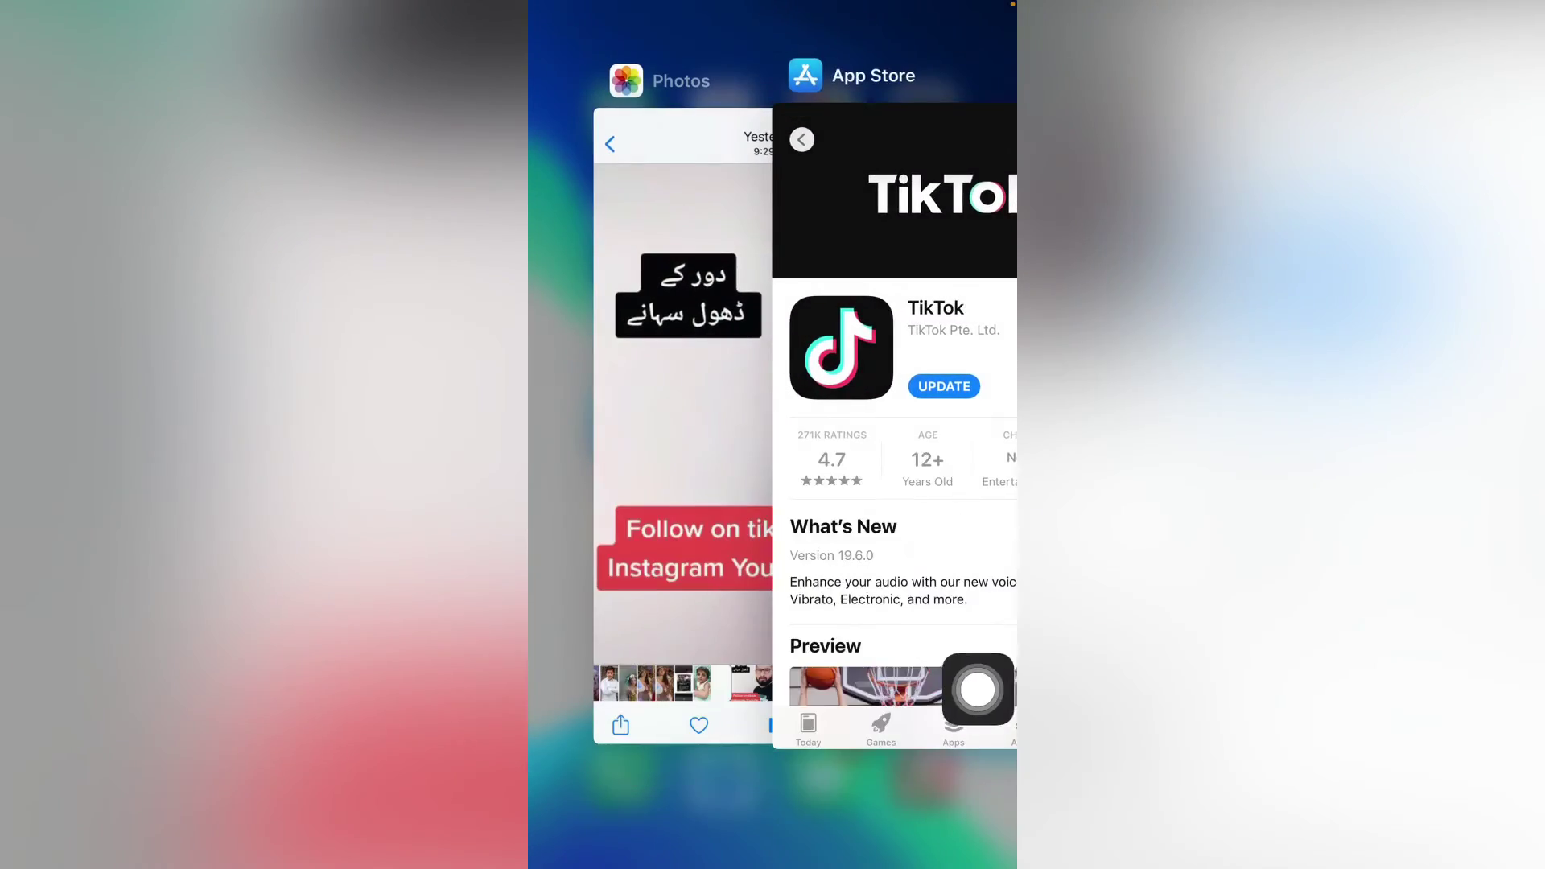
pyautogui.moveTo(899, 484); pyautogui.dragTo(898, 72)
pyautogui.click(773, 797)
pyautogui.moveTo(917, 422); pyautogui.dragTo(604, 423)
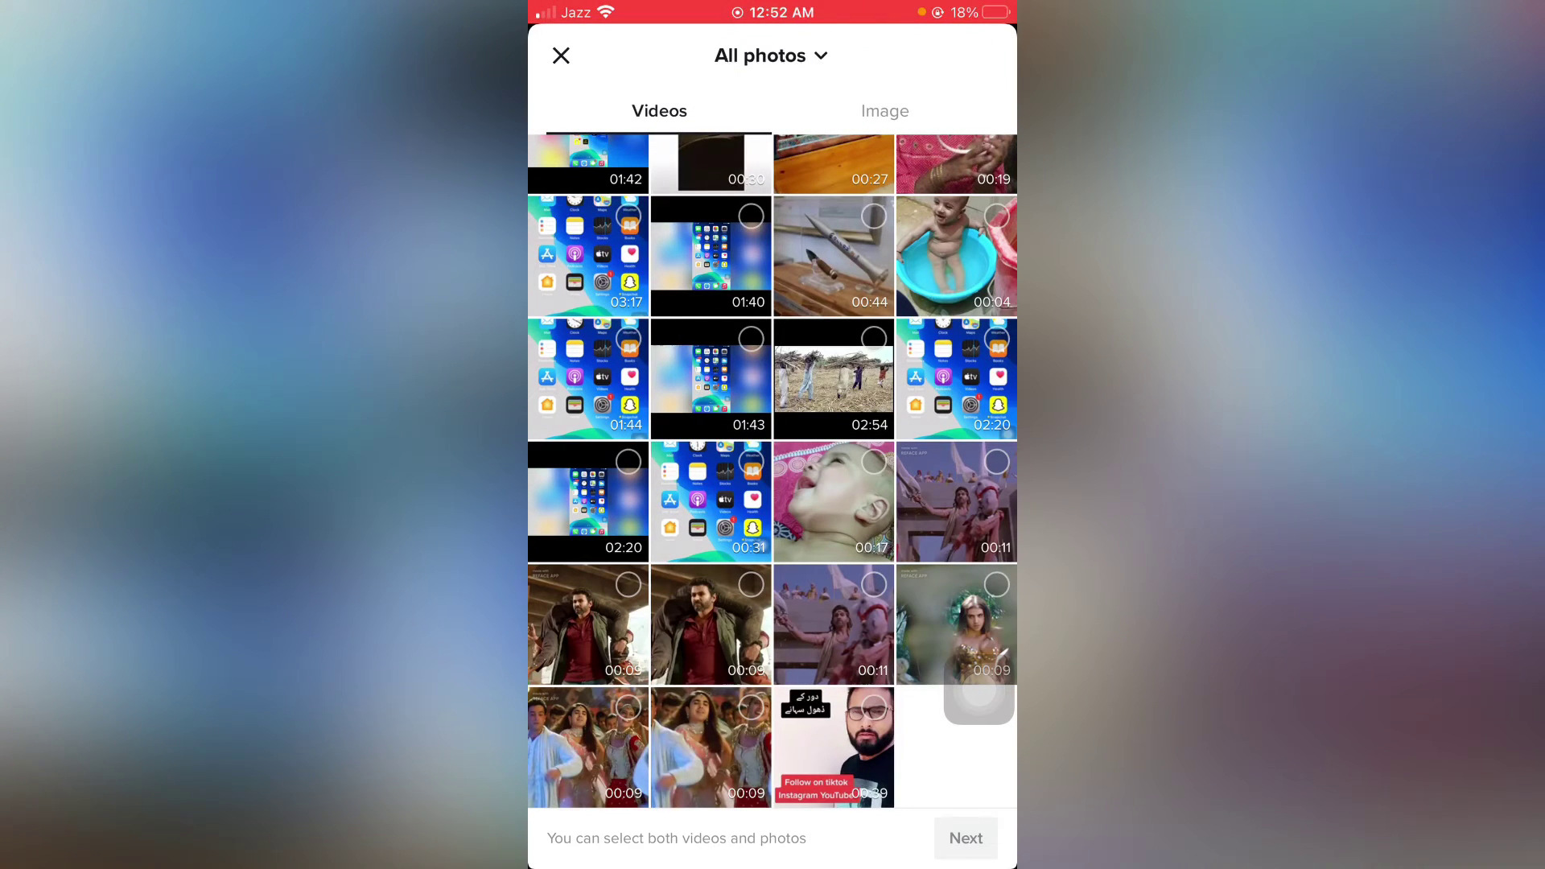
# - Select the 03:17 screen-recording video and continue to trimming with 03:00 selected
pyautogui.click(628, 216)
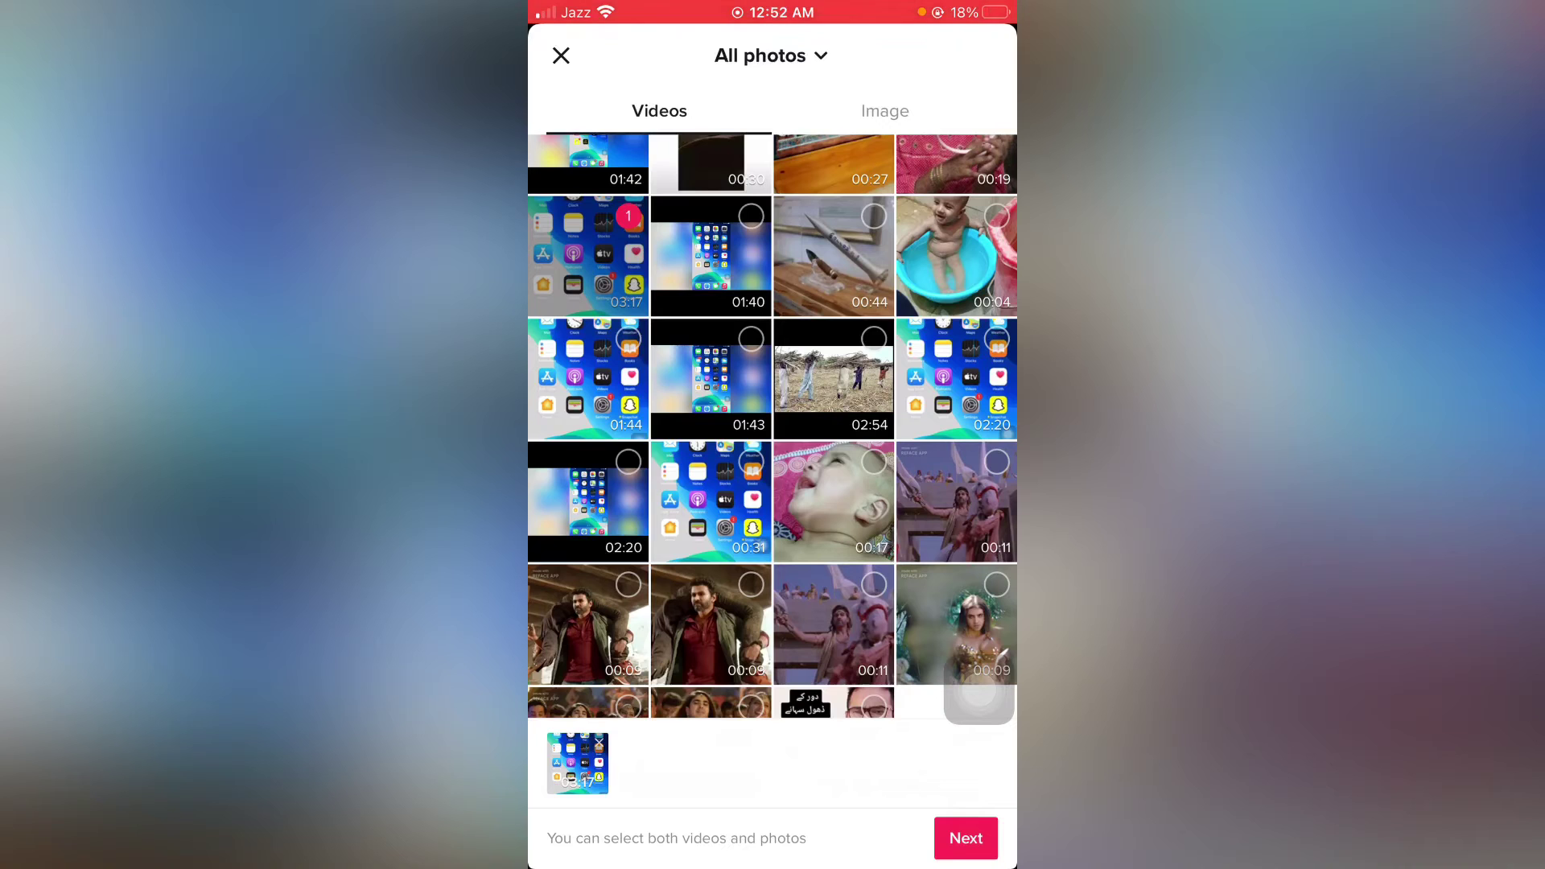
pyautogui.click(966, 839)
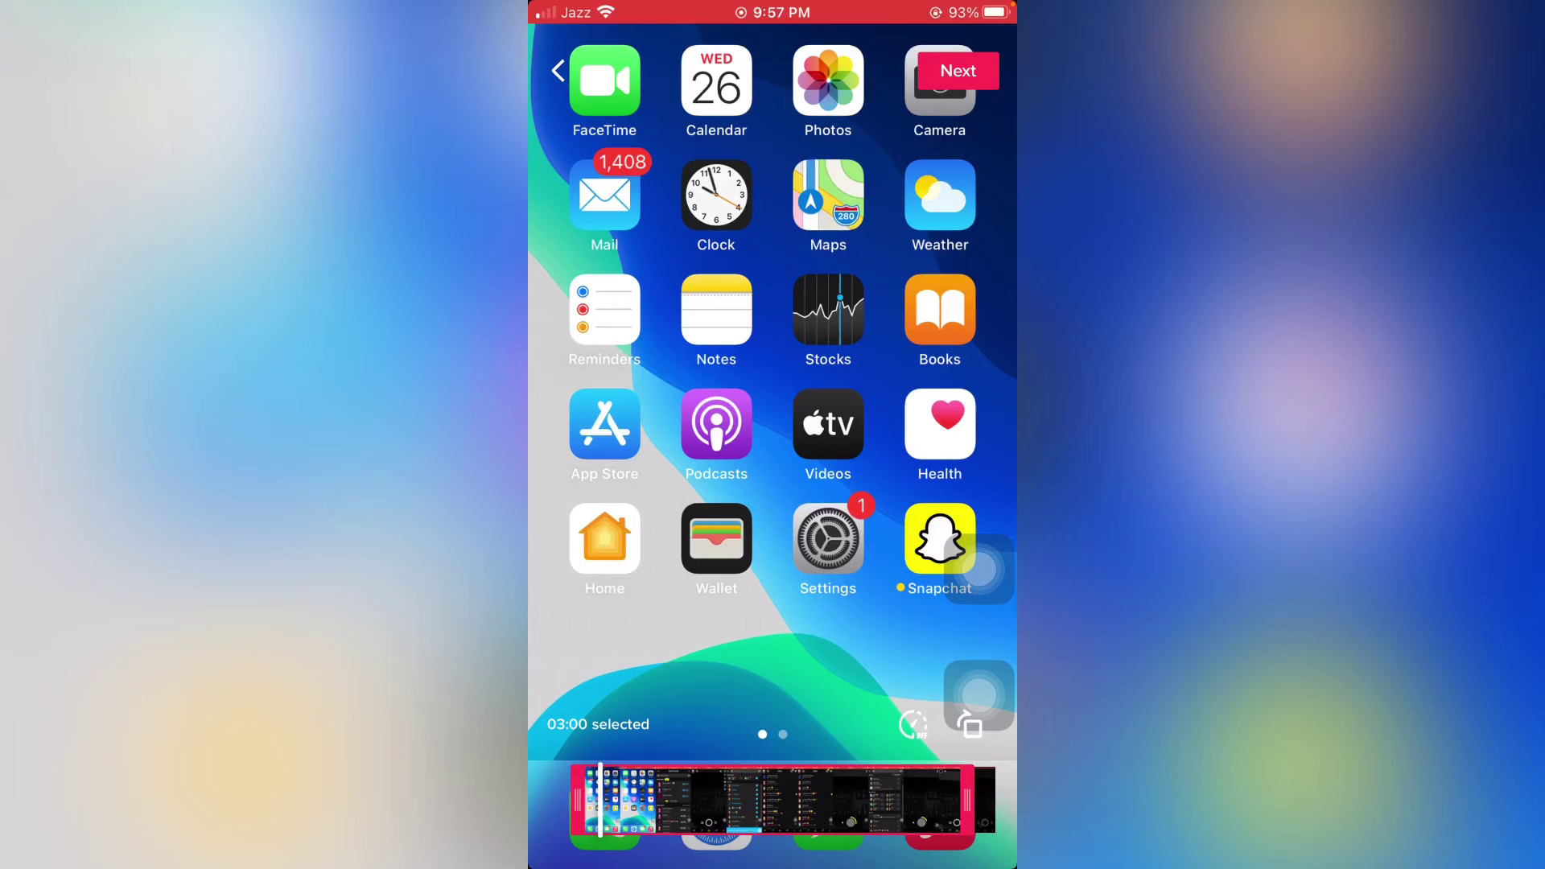
# - Take the trimmed 3-minute clip into TikTok's editor for sounds, effects and filters
pyautogui.click(957, 70)
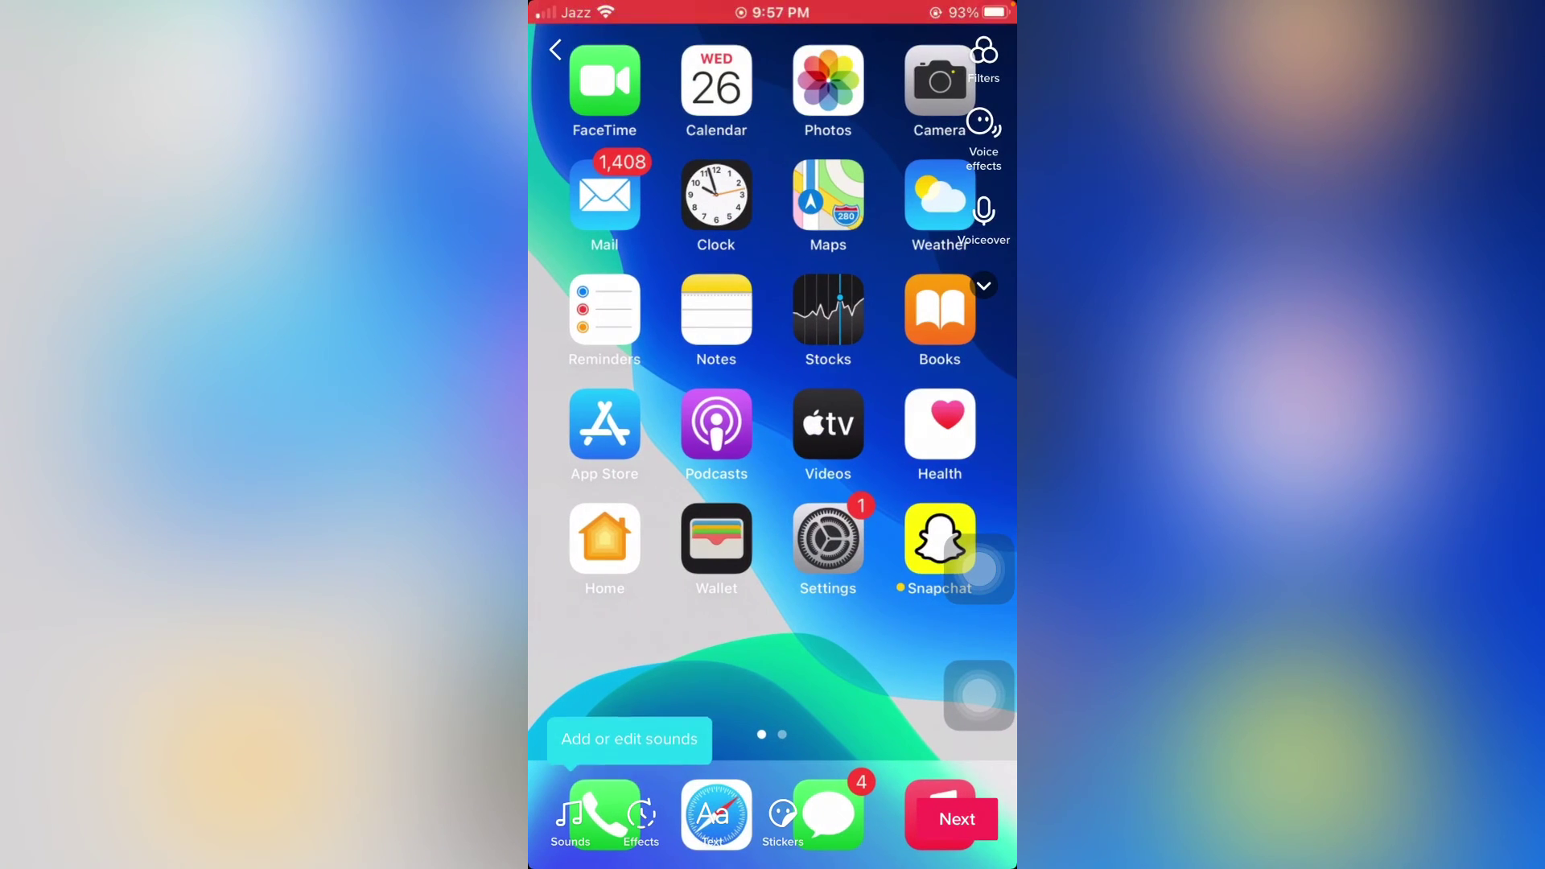